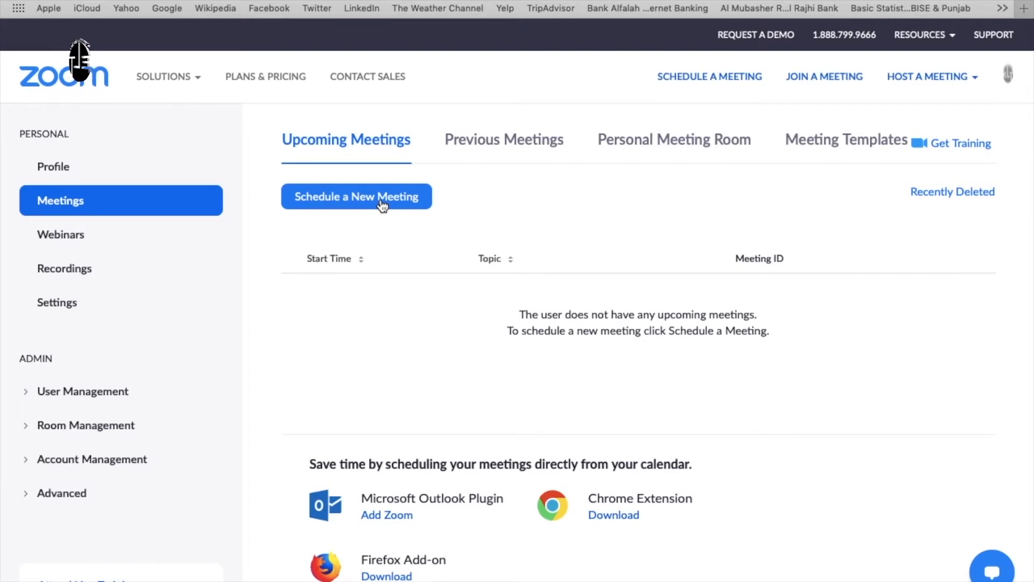
- Start scheduling a new meeting and set its topic to "Learning Meeting"
click(382, 205)
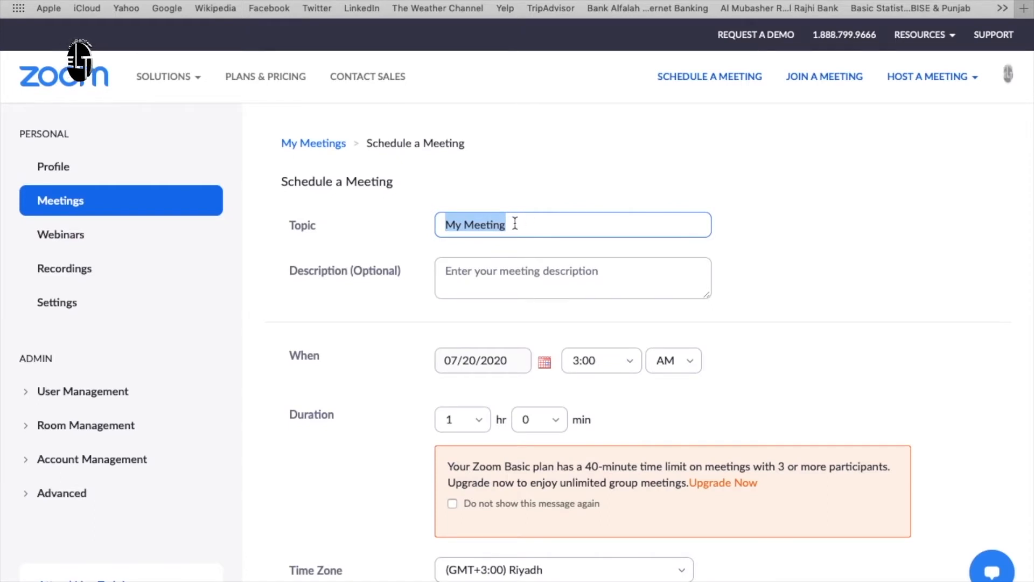
text(Learn)
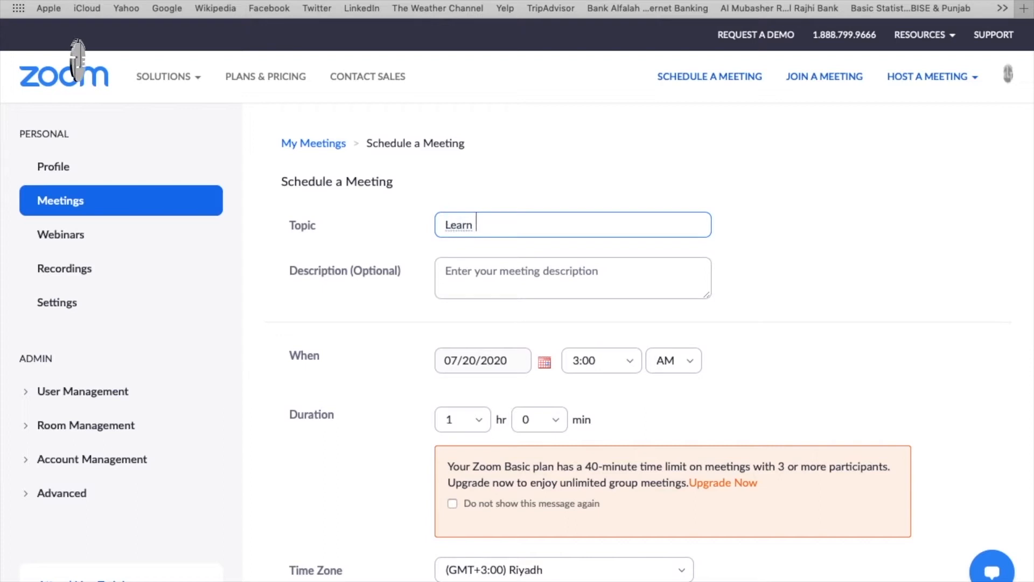
key(BackSpace)
key(BackSpace)
key(BackSpace)
key(BackSpace)
key(BackSpace)
text(Learnig)
key(BackSpace)
text(ng )
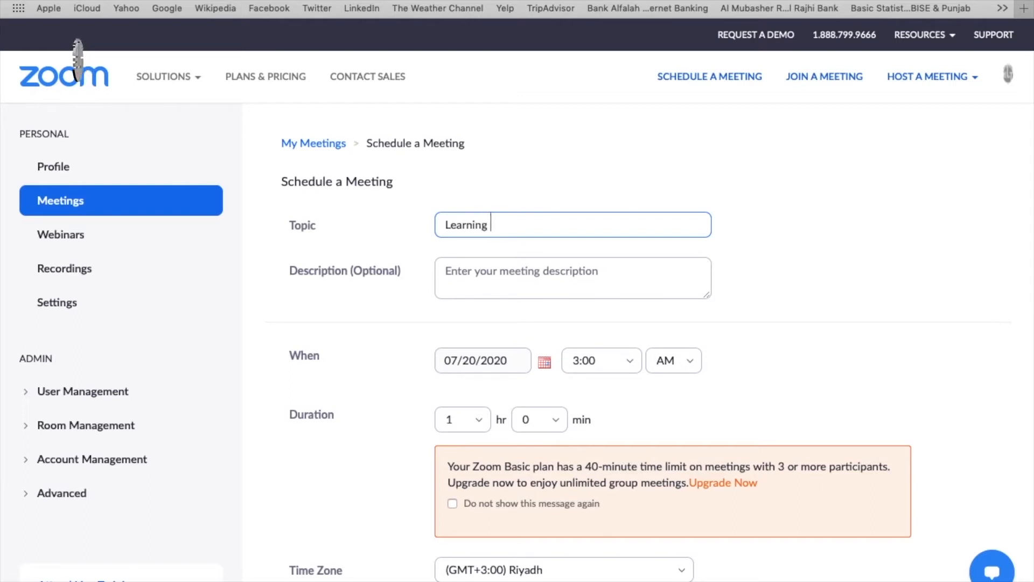
text(Meeting)
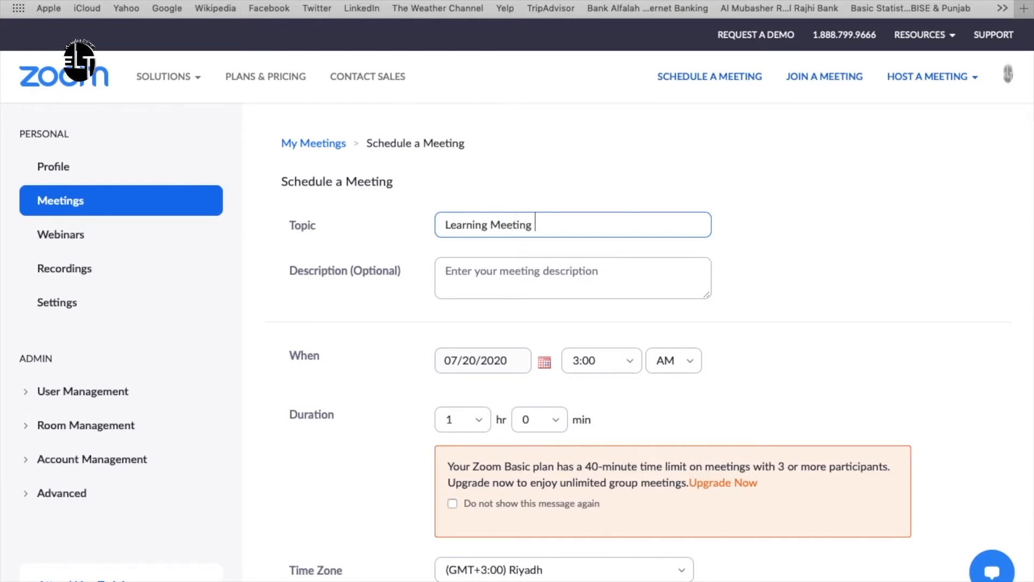
- Enter the meeting description "this session will be for new learners."
click(496, 272)
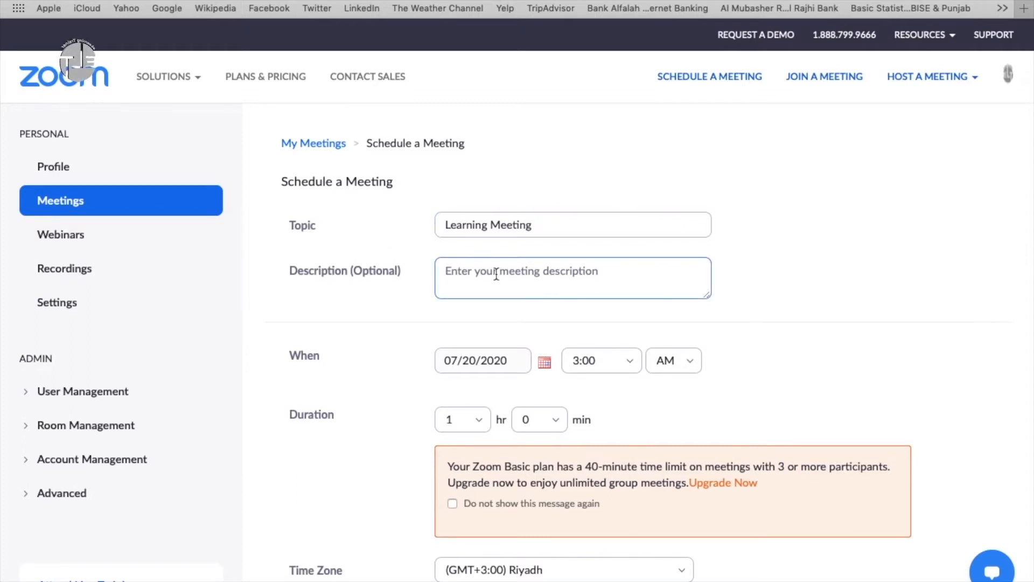
text(this session wo)
key(BackSpace)
text(ill be for)
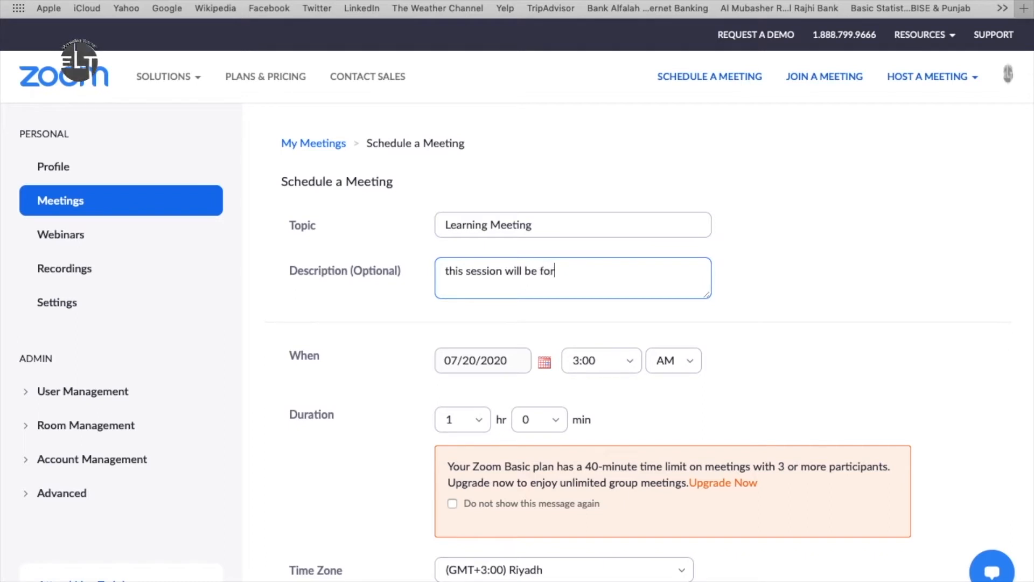
text( new learners.)
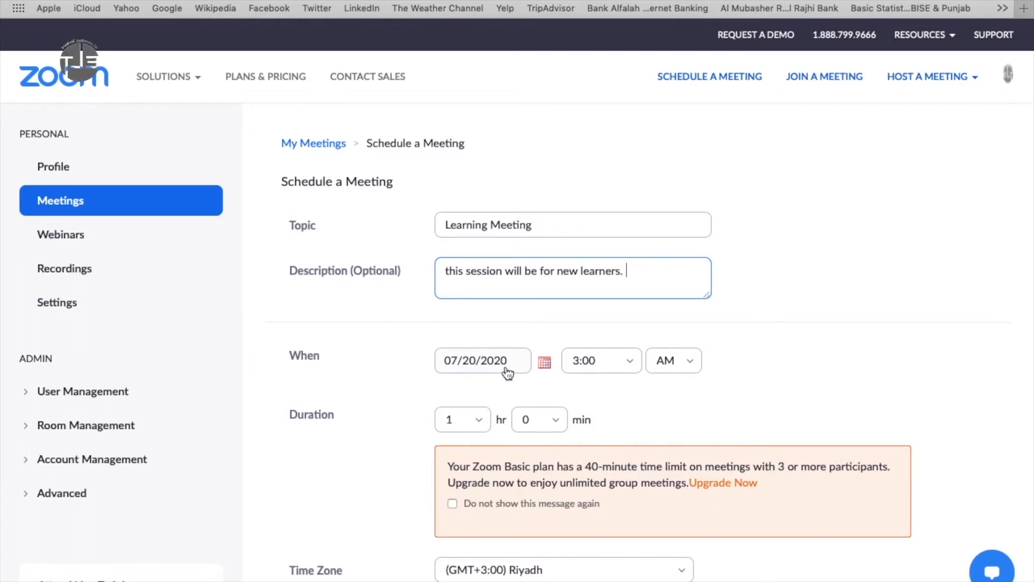
click(549, 370)
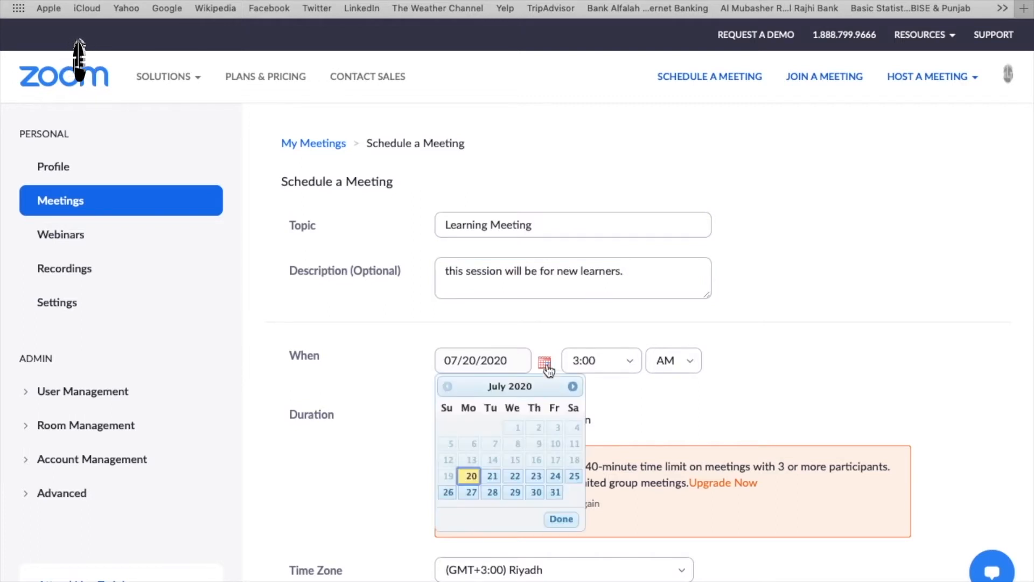
click(633, 365)
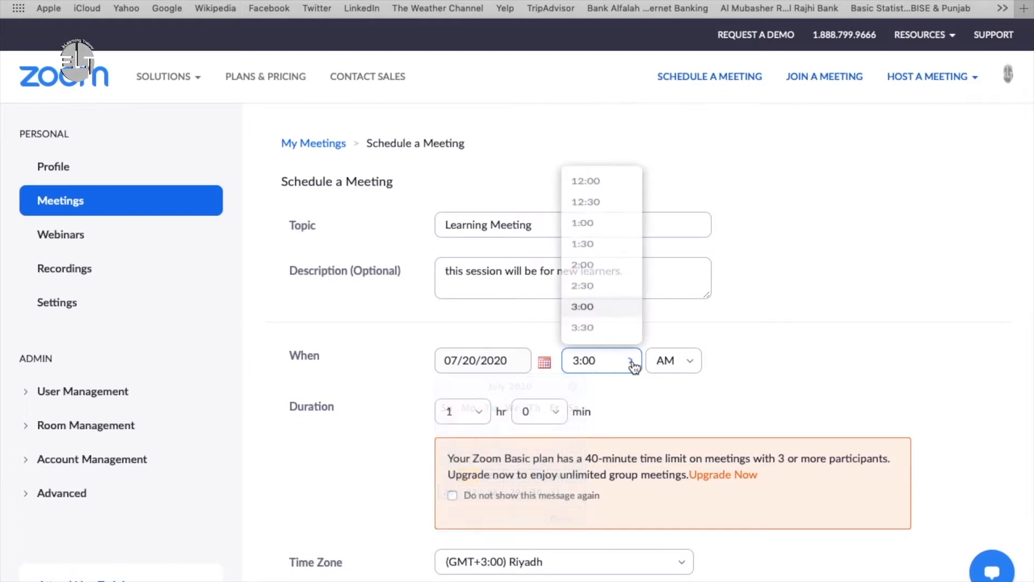
click(692, 364)
click(691, 364)
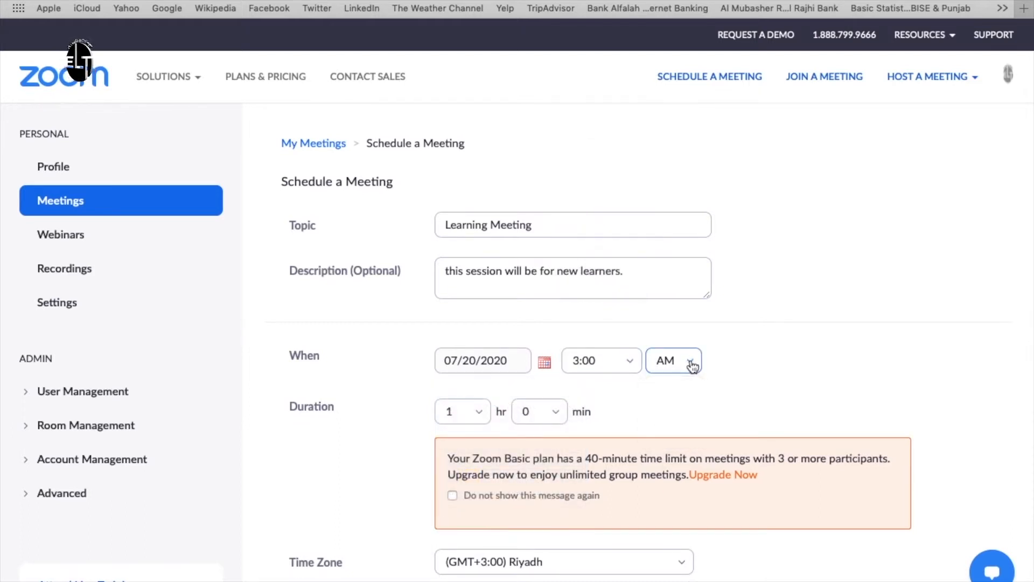
- Set the meeting duration to 0 hours 30 minutes, within the plan's 40-minute limit
click(479, 413)
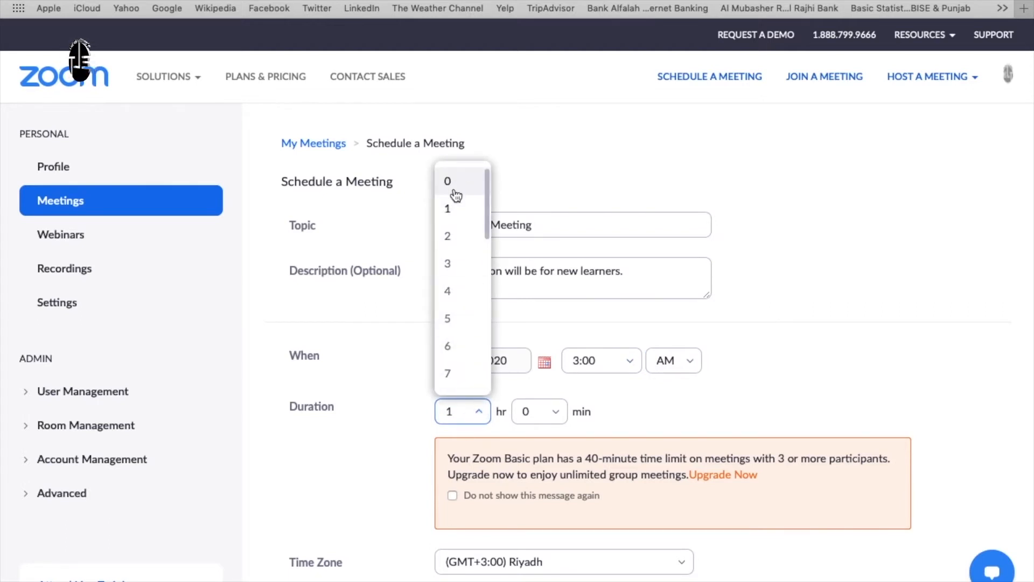
click(454, 184)
click(555, 412)
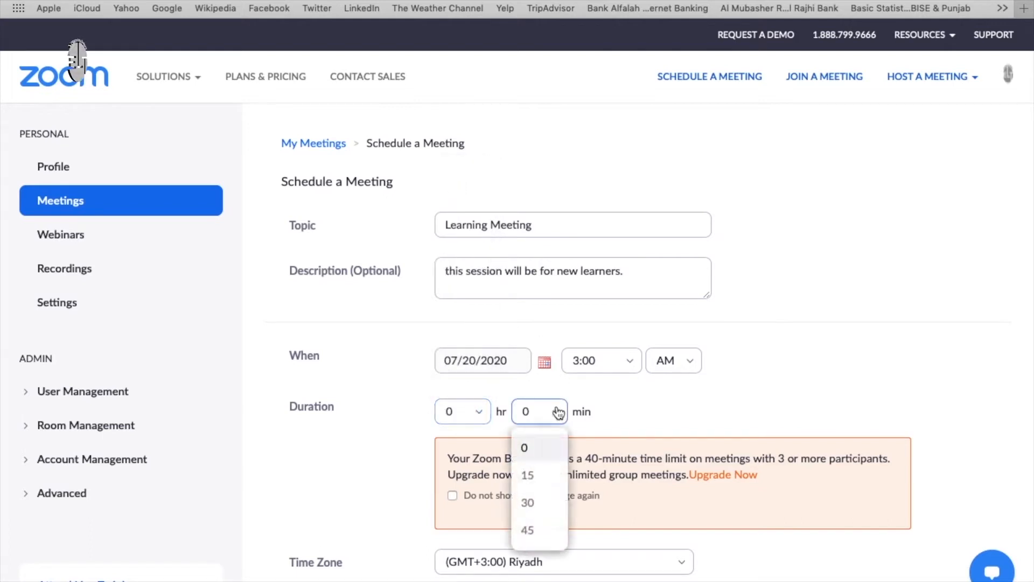
click(537, 503)
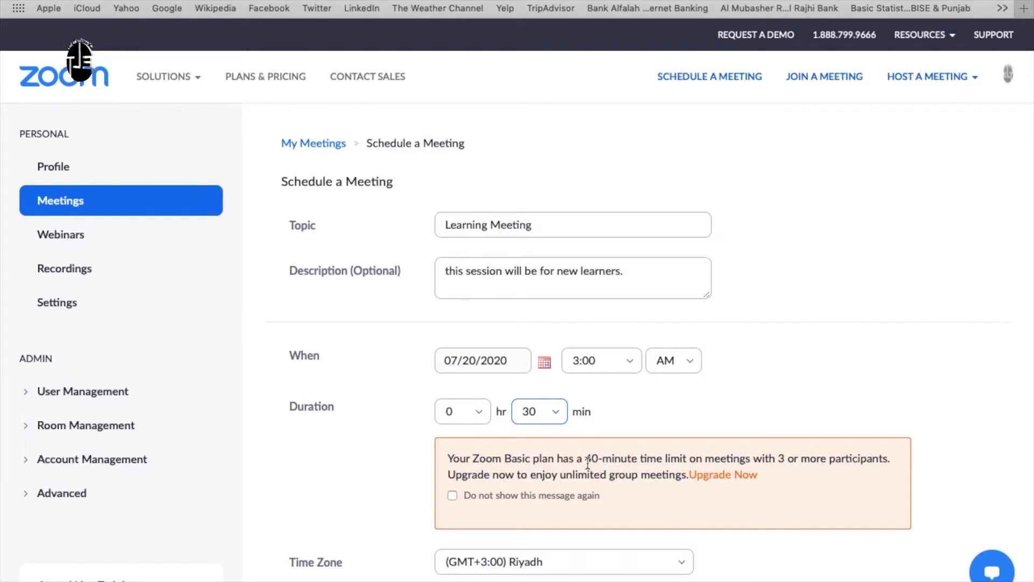
drag(587, 460, 665, 473)
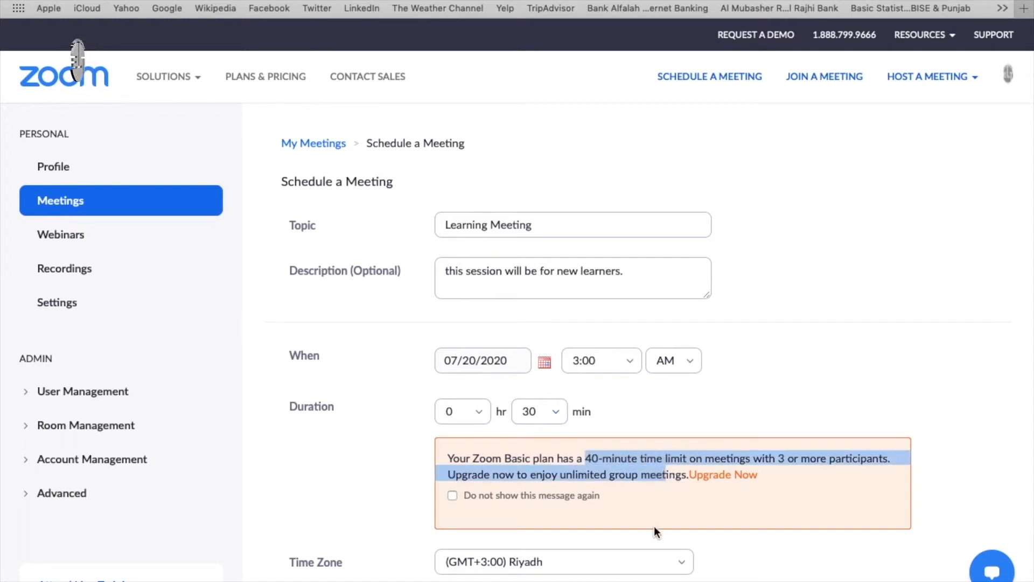
click(744, 509)
- Turn on the recurring meeting option, view its recurrence settings, and turn the option off again
scroll(745, 511, down, 5)
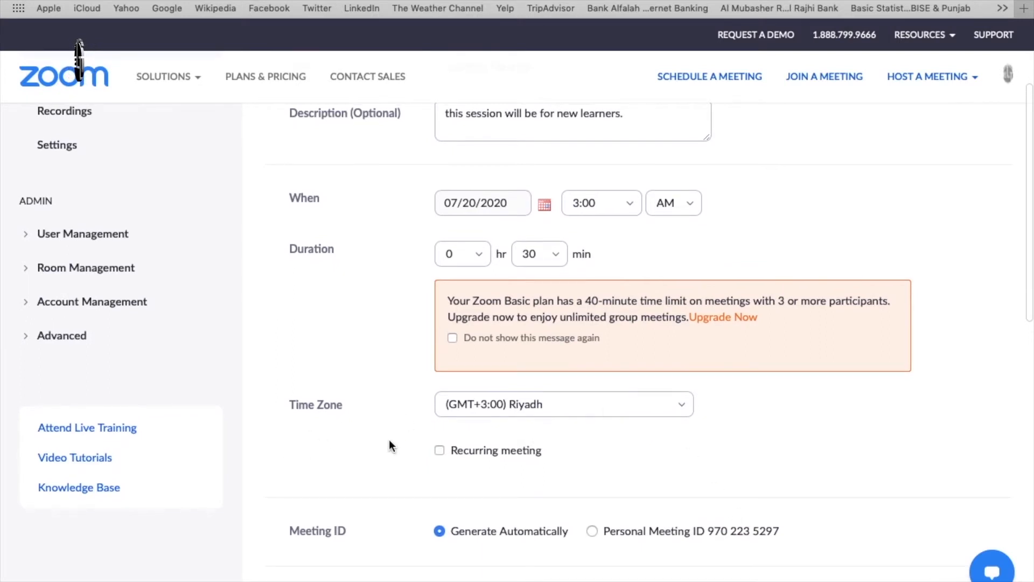
click(440, 451)
scroll(442, 453, down, 4)
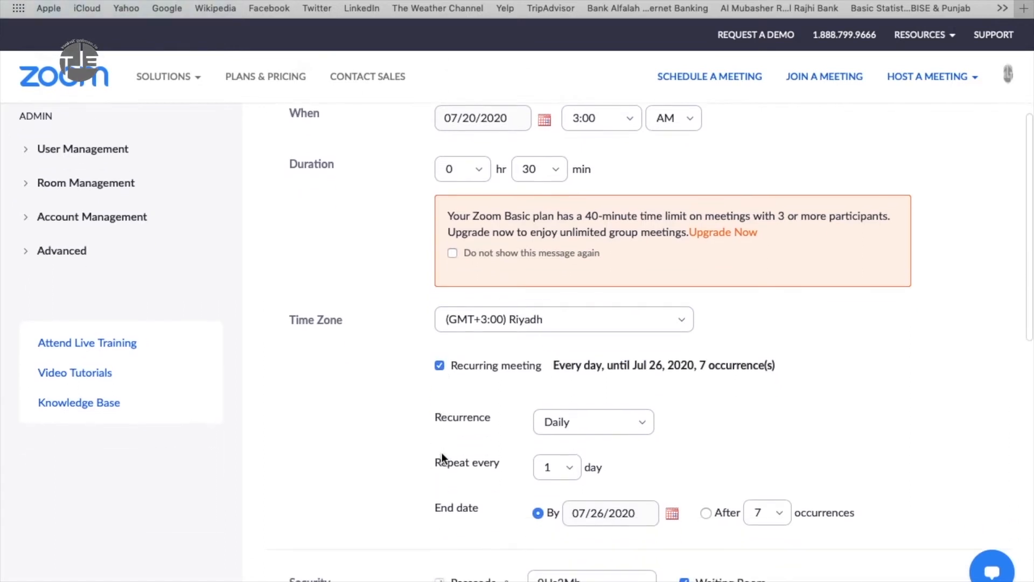
click(645, 382)
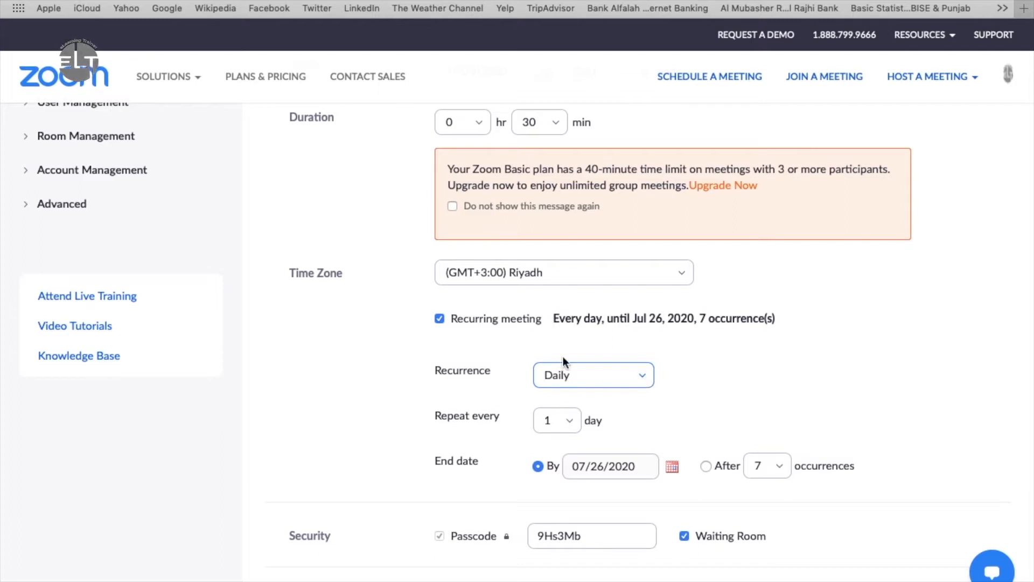
click(438, 318)
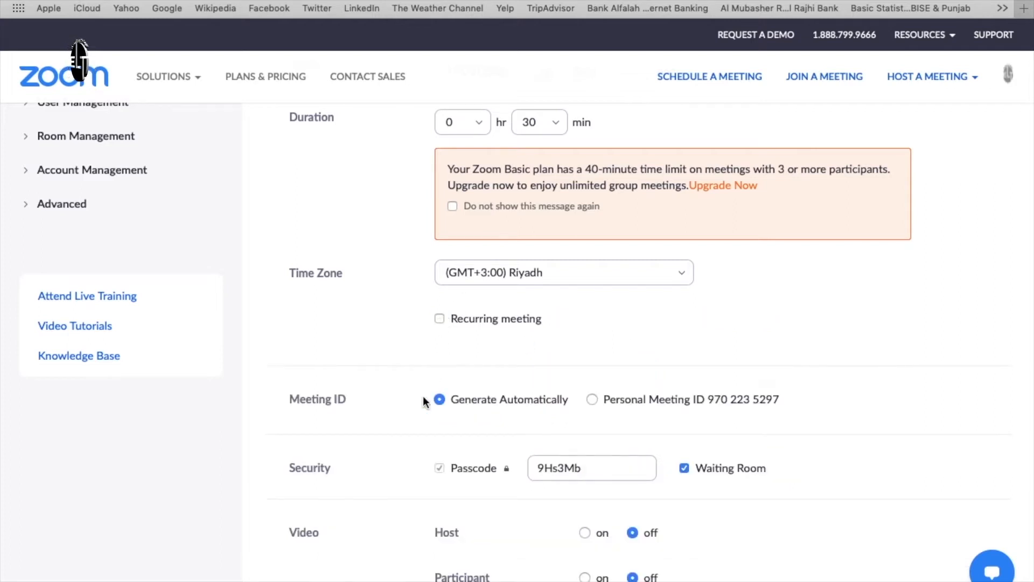
- Use the Personal Meeting ID for the meeting instead of an automatically generated one
scroll(403, 423, down, 2)
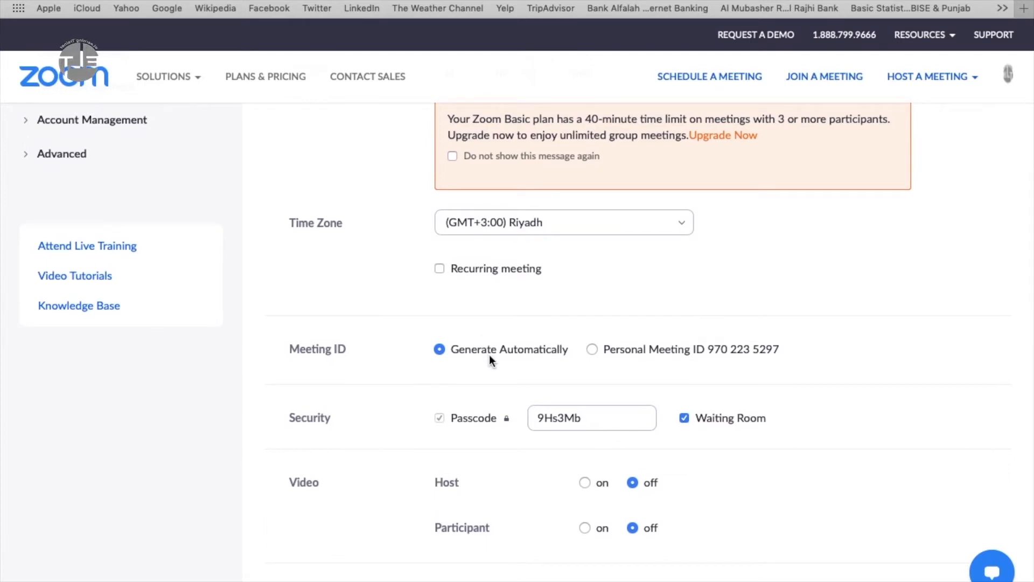
click(593, 349)
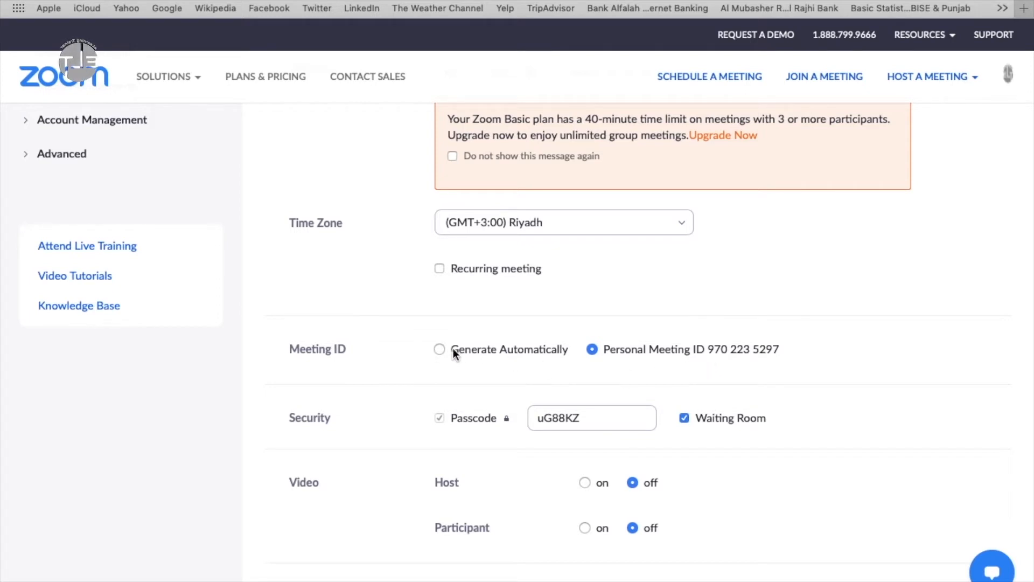
click(440, 349)
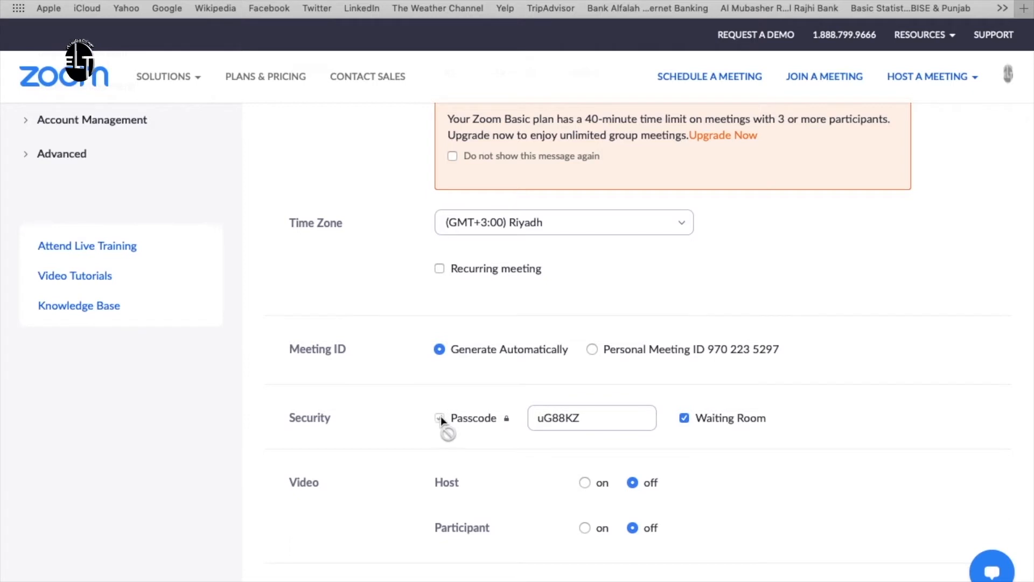
click(593, 348)
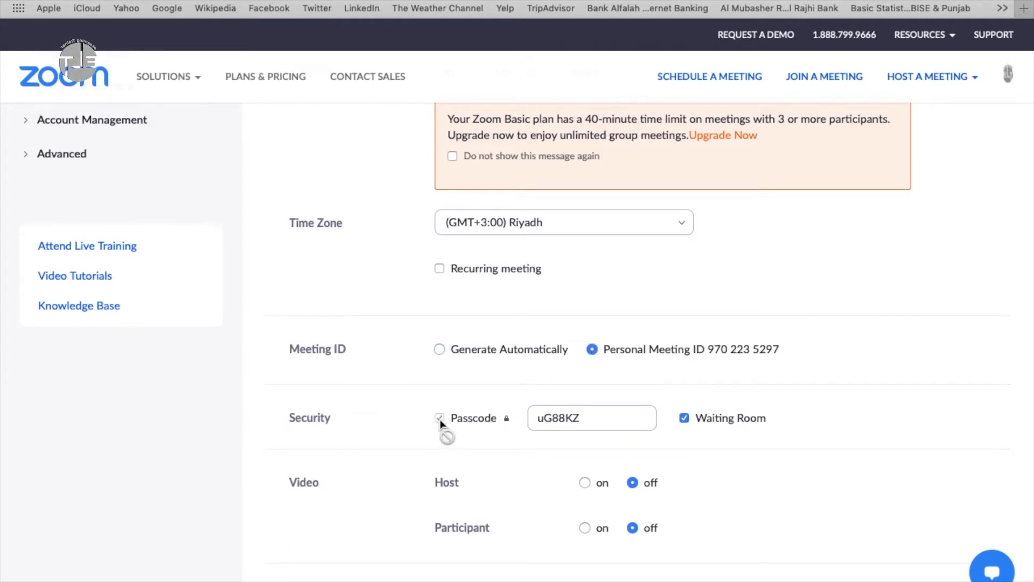
drag(591, 418, 526, 418)
click(594, 418)
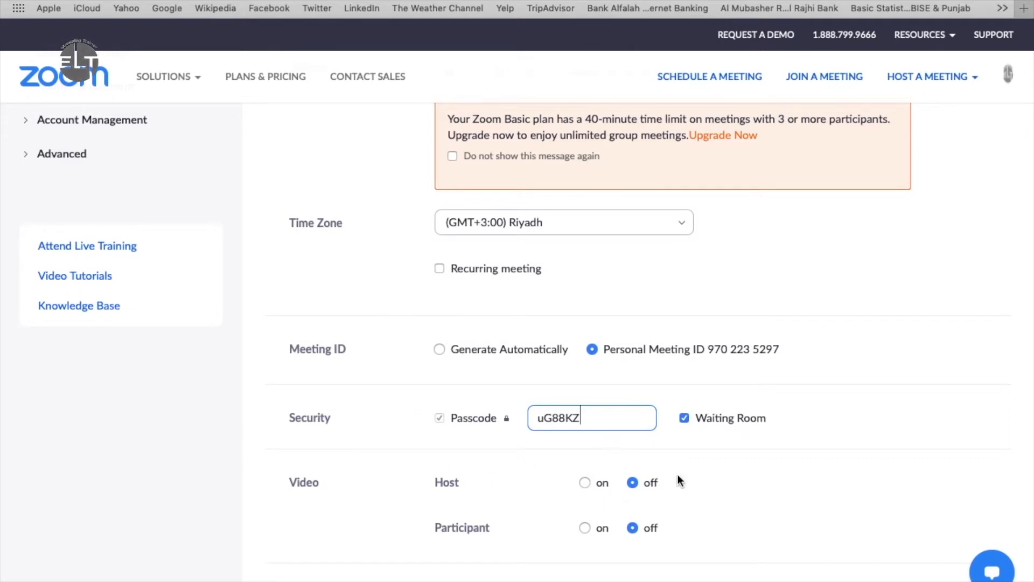
- Enable muting participants upon entry and automatic recording on the local computer, and save the meeting
scroll(678, 476, down, 3)
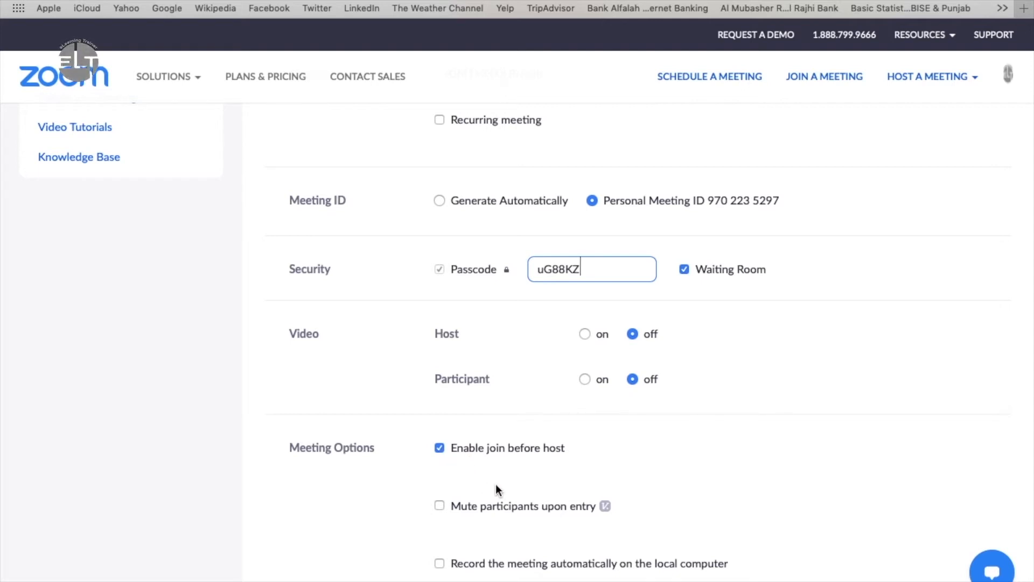
click(439, 507)
scroll(439, 506, down, 4)
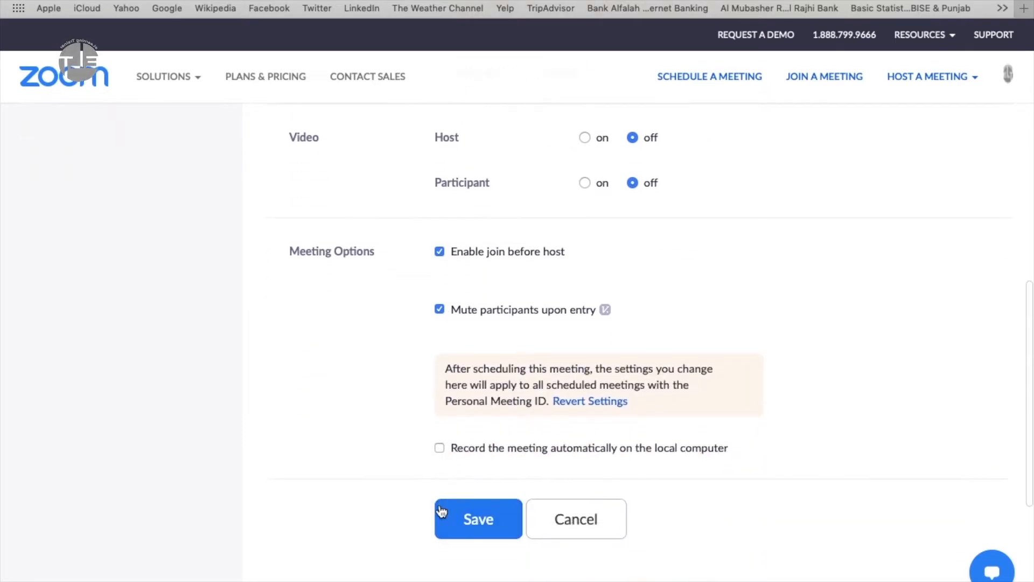
click(440, 448)
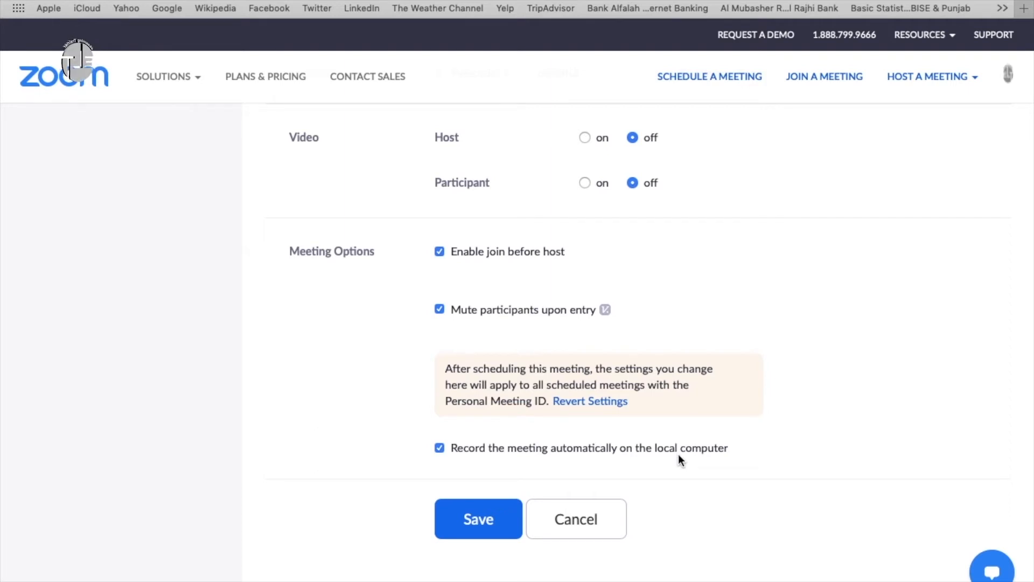
click(464, 518)
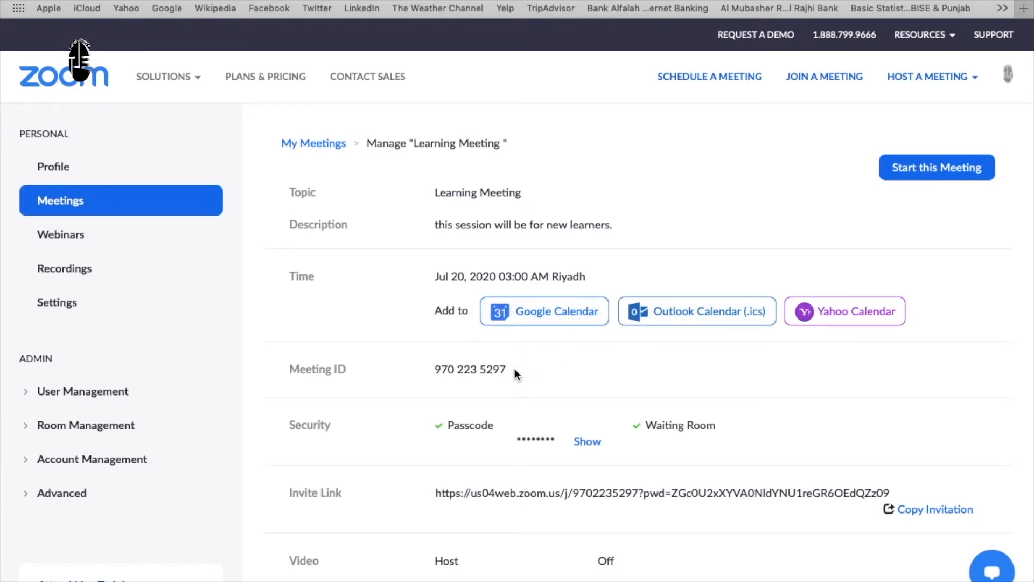
- Locate the saved meeting's ID and reveal its passcode
drag(513, 370, 432, 369)
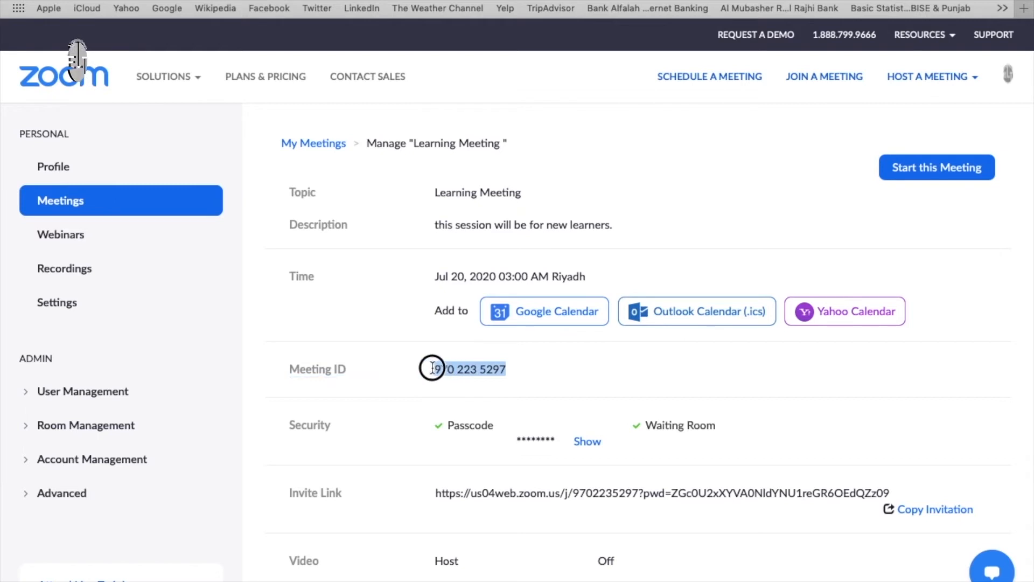
click(582, 443)
drag(561, 440, 512, 440)
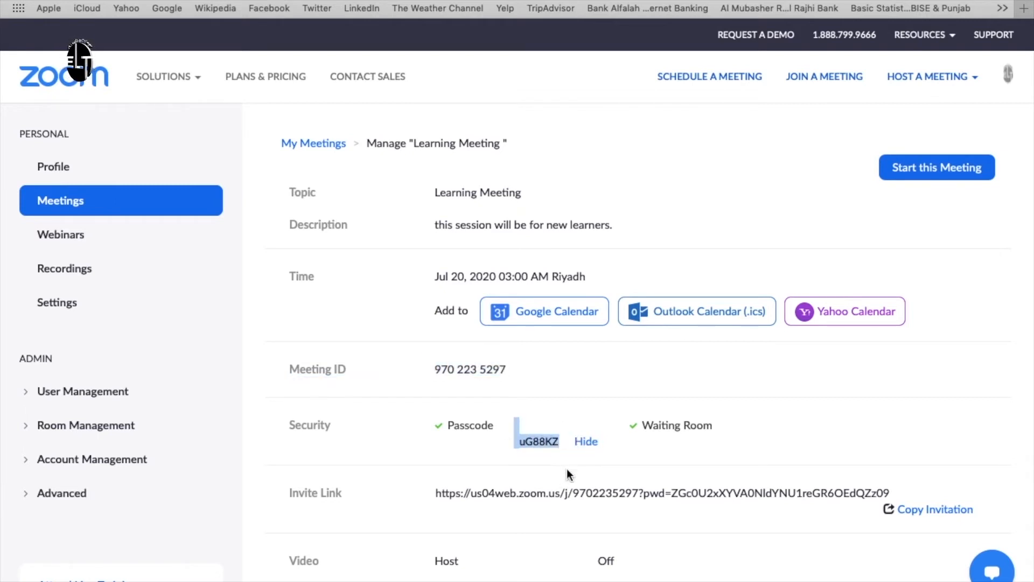
- Copy the full meeting invitation to the clipboard and close the invitation dialog
click(926, 511)
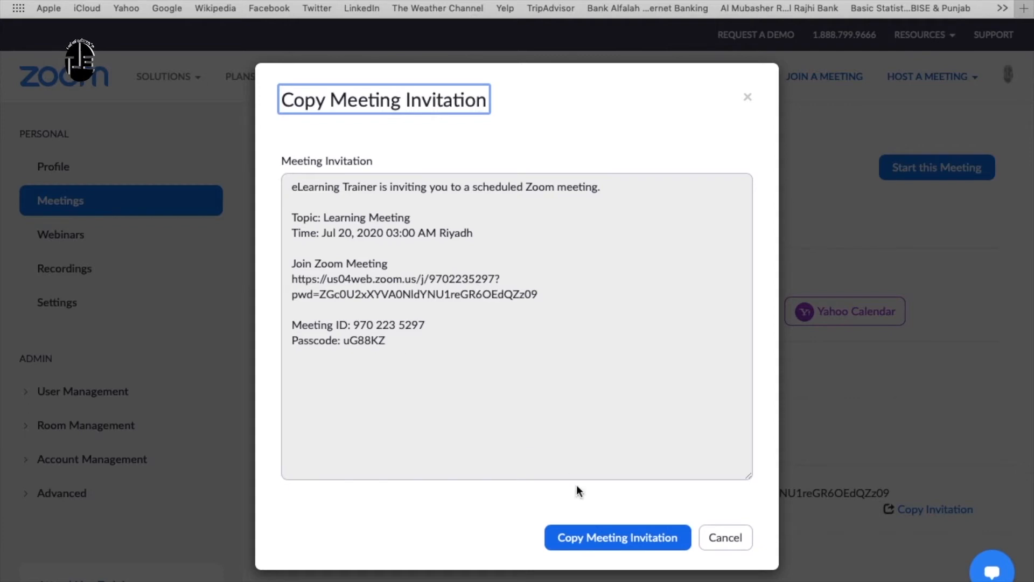
click(595, 539)
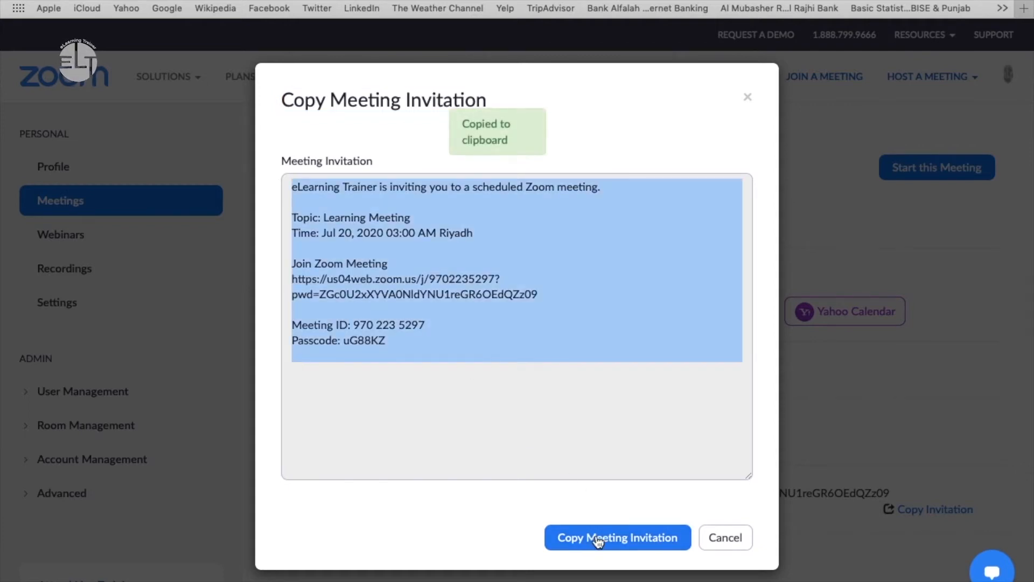
click(726, 539)
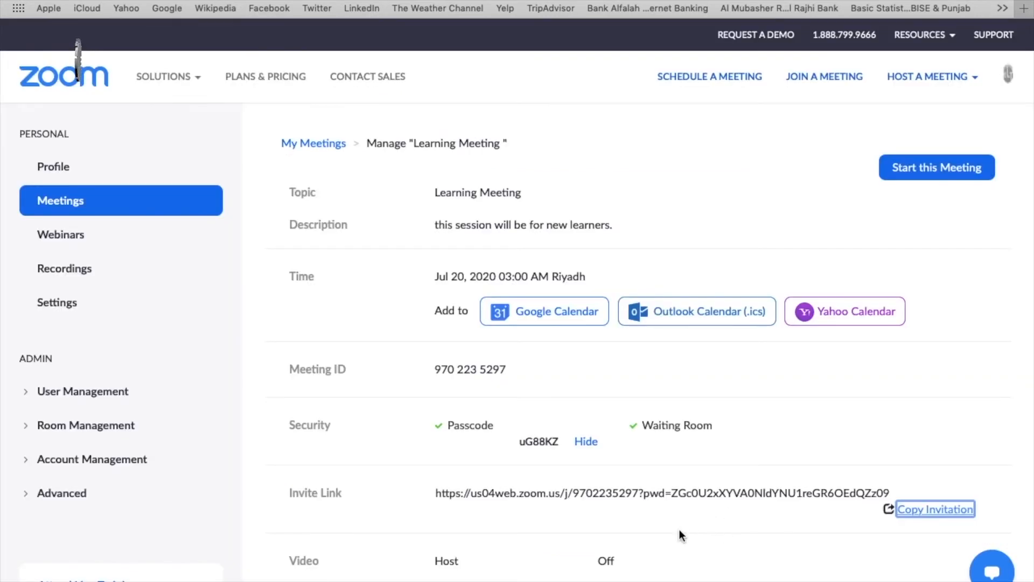
- Review the remaining details of the saved meeting and open the Recordings page
scroll(680, 527, down, 10)
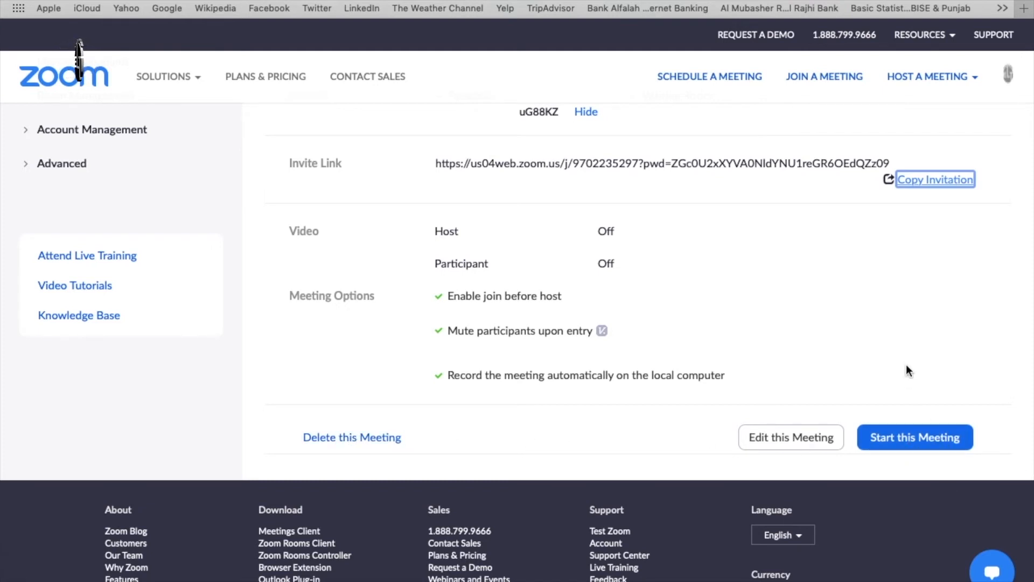
scroll(877, 337, up, 6)
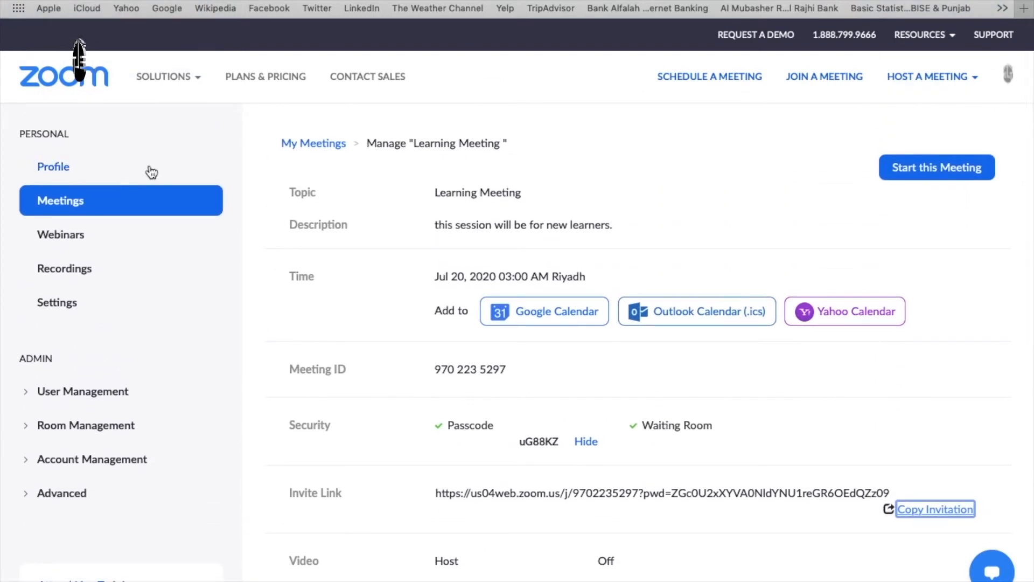
click(69, 267)
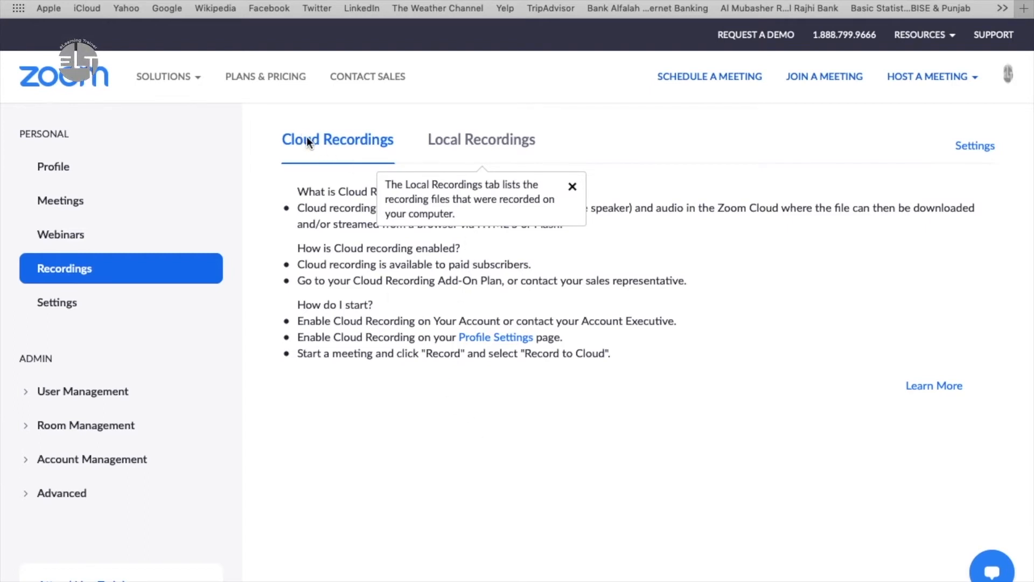
- Open the personal settings and review the meeting security options, including the waiting room and passcode requirements
click(72, 307)
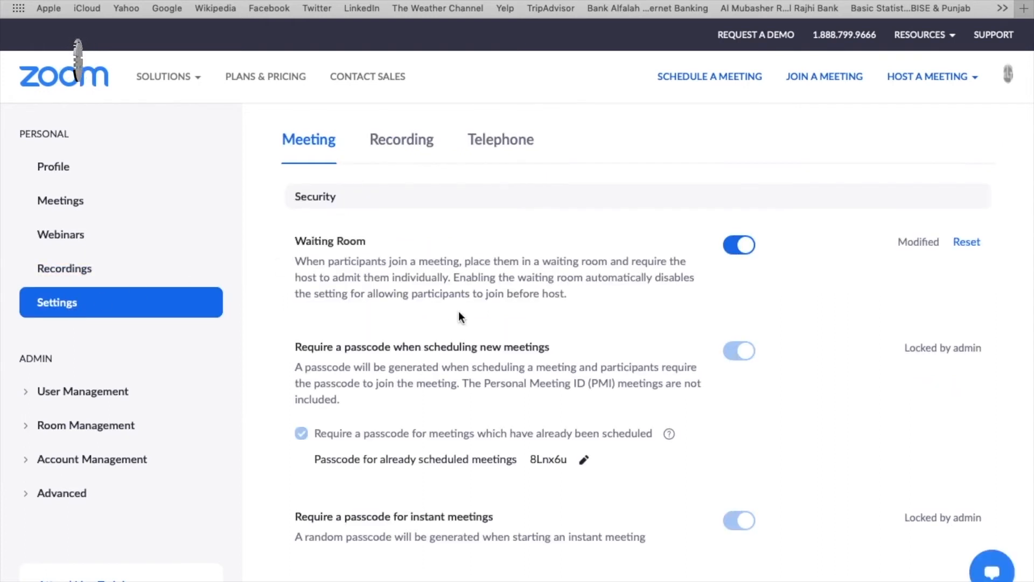
scroll(661, 319, down, 2)
scroll(661, 319, up, 2)
scroll(662, 318, down, 1)
- Try enabling automatic recording on the local computer in the recording settings, and switch it off again
click(414, 132)
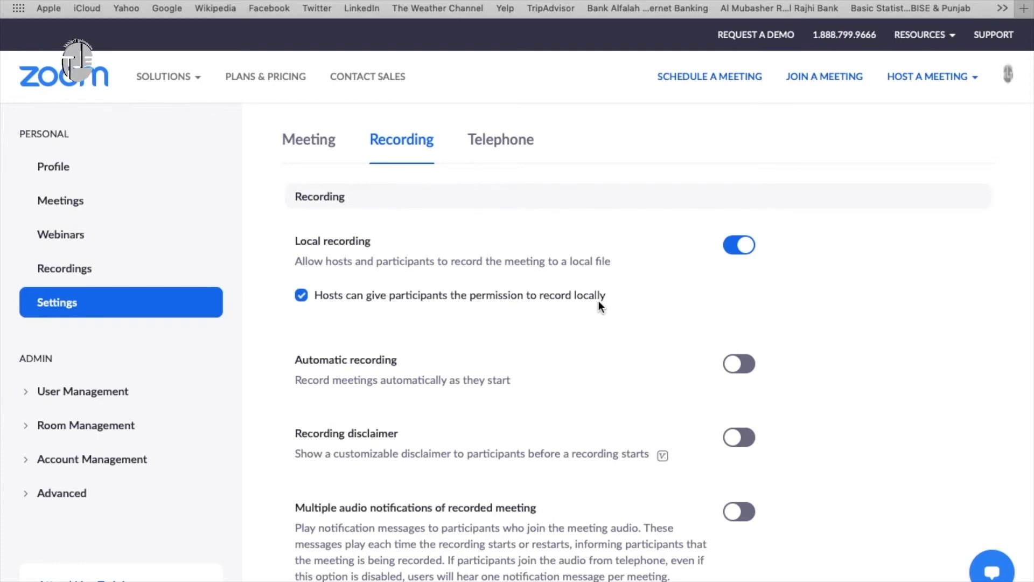
click(746, 365)
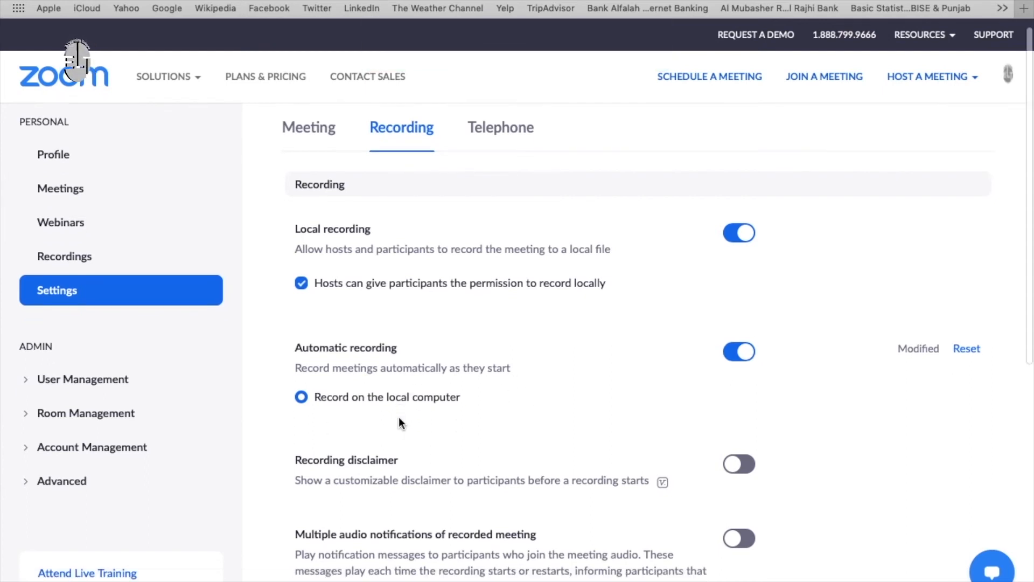
scroll(399, 424, down, 3)
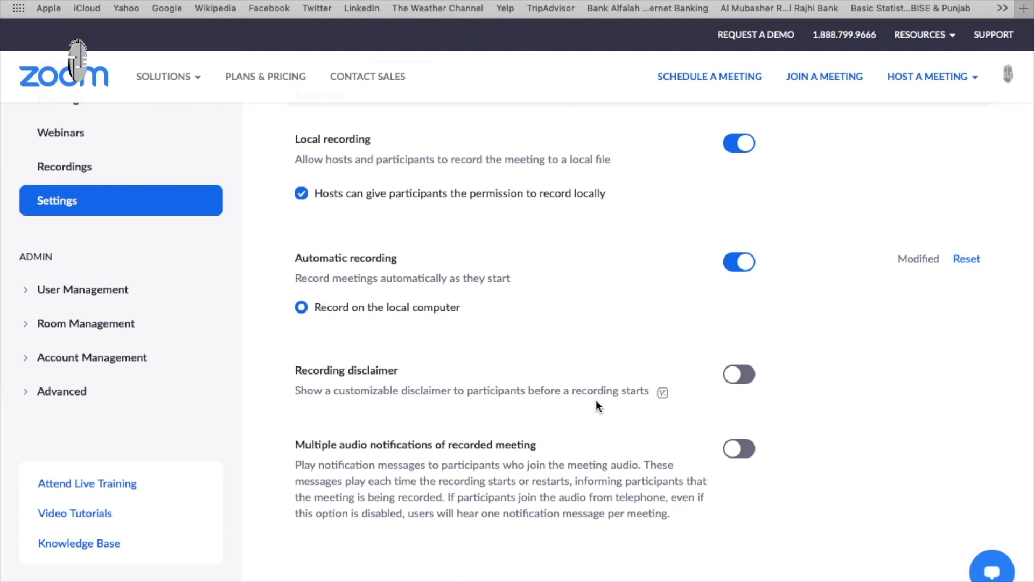
click(740, 262)
scroll(637, 260, up, 4)
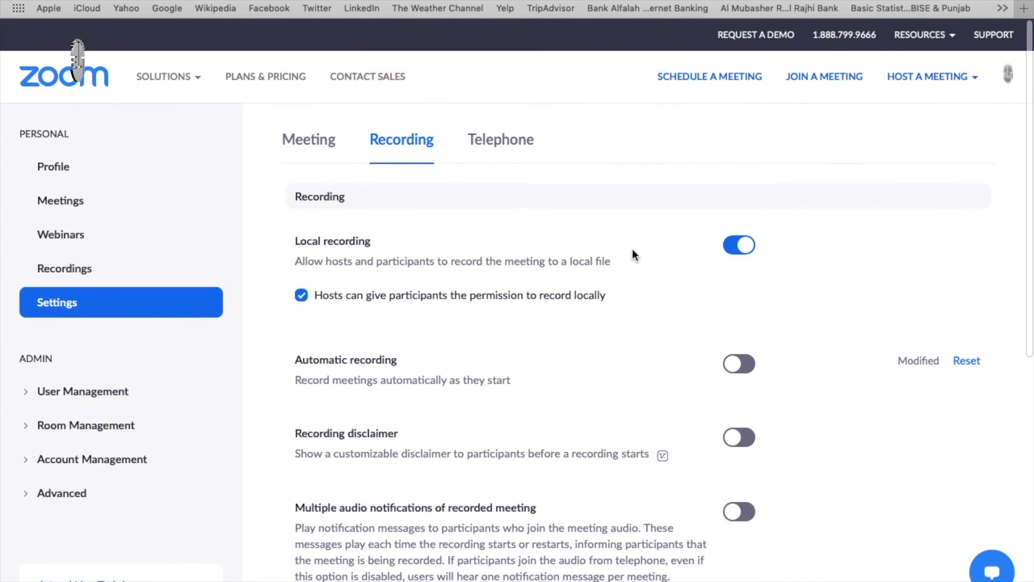
- Try out the telephone settings for masking phone numbers in the participant list and showing the international numbers link on invitation emails
click(497, 141)
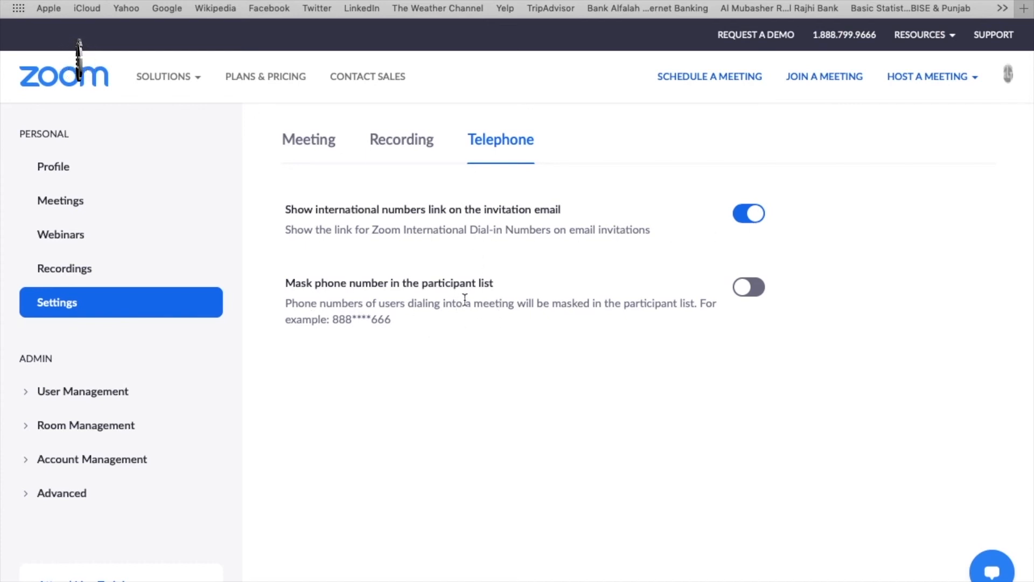
click(747, 288)
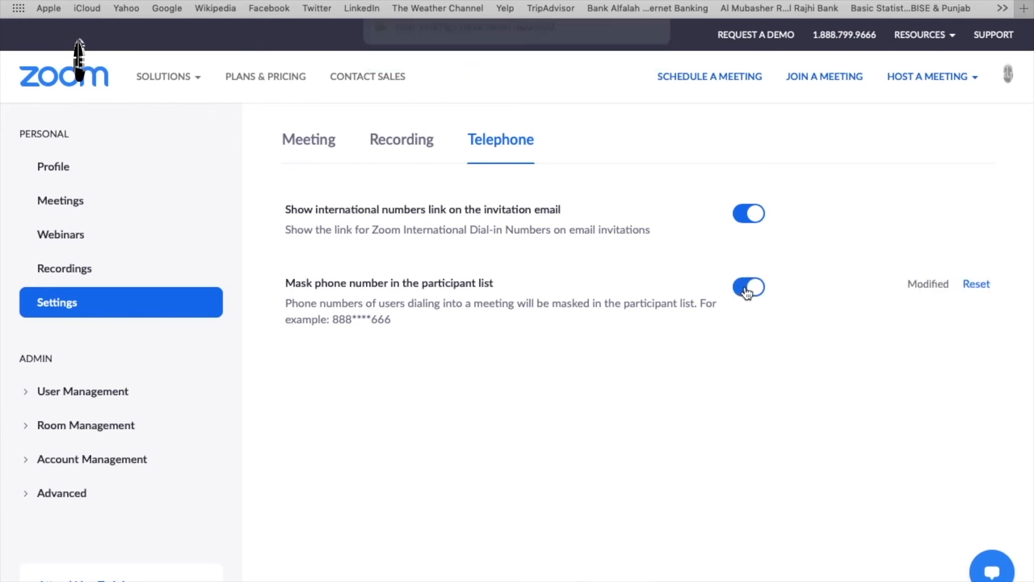
click(746, 292)
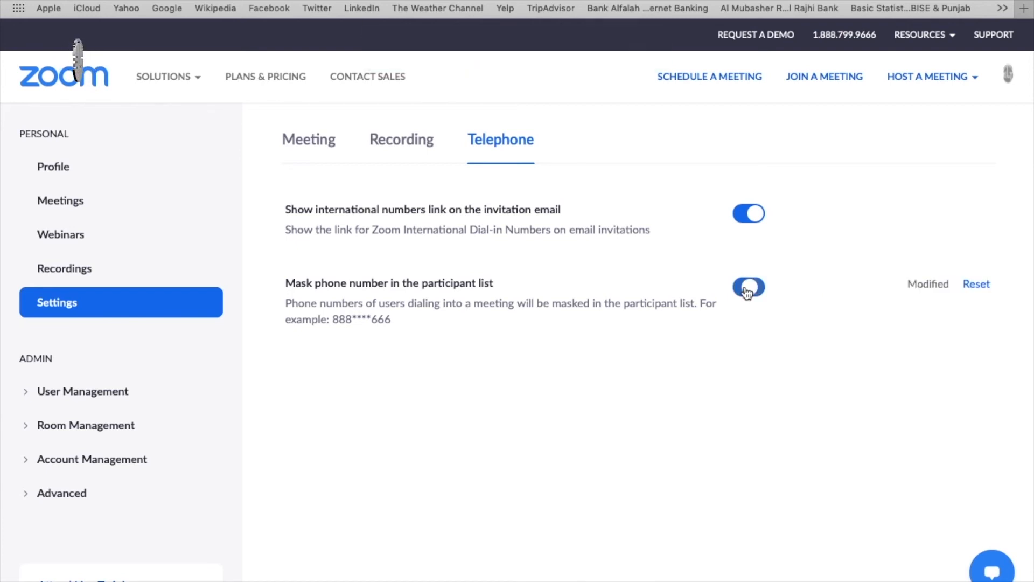
click(748, 215)
- Return to the meeting settings and examine the admin options under User Management, Room Management, Account Management and Advanced, collapsing each section again
click(302, 139)
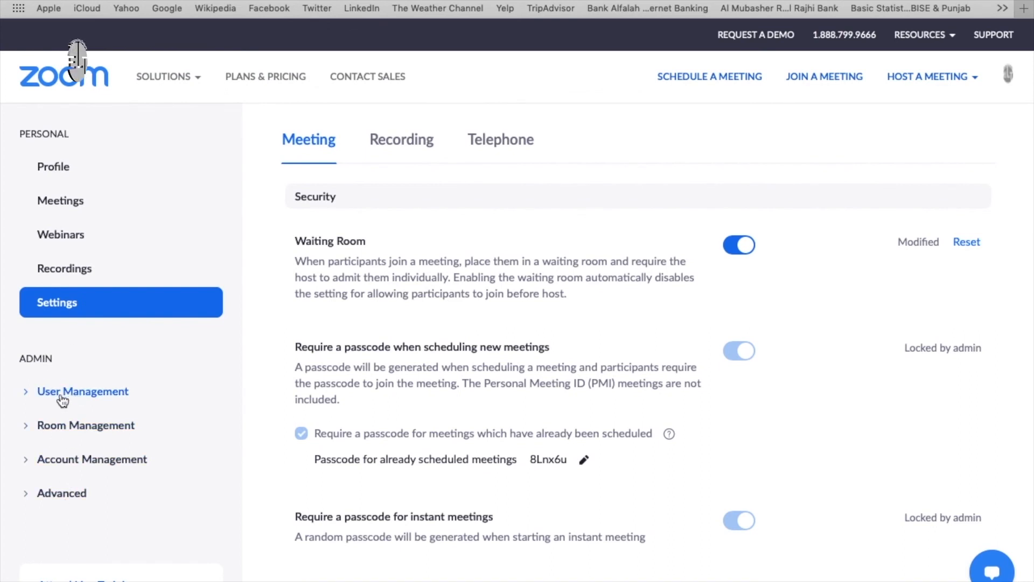
click(27, 400)
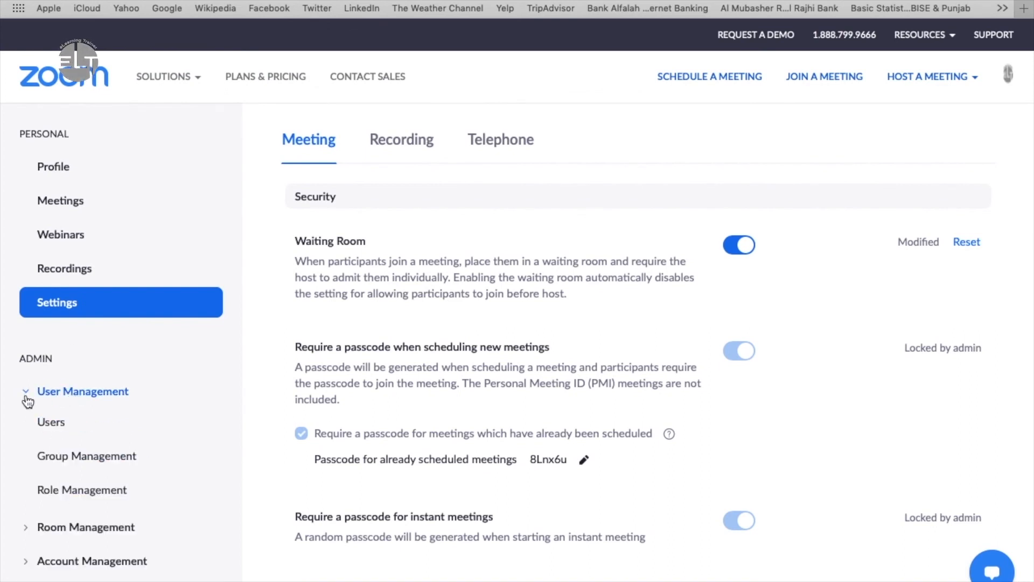
click(27, 400)
click(28, 430)
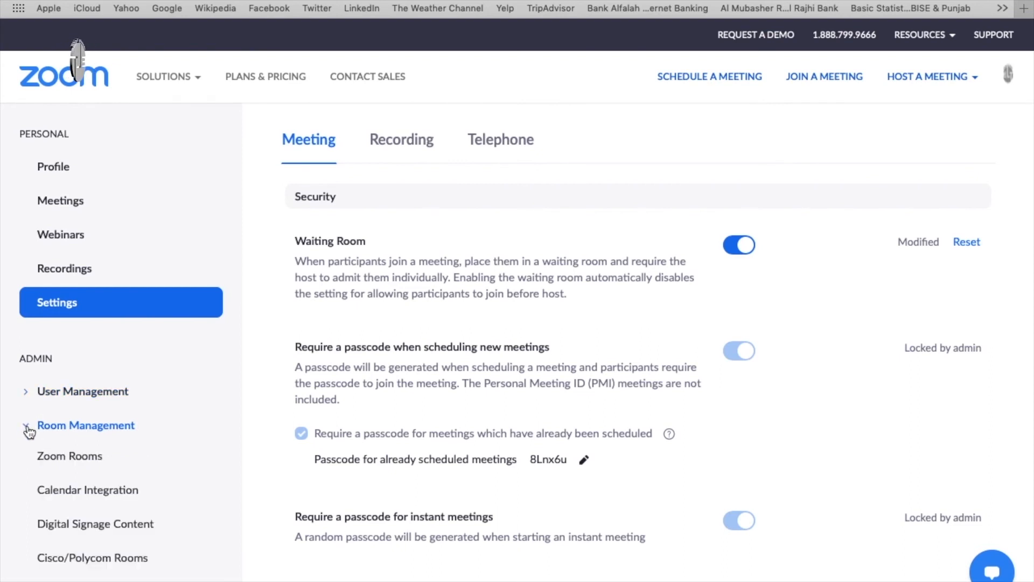
click(27, 430)
click(30, 462)
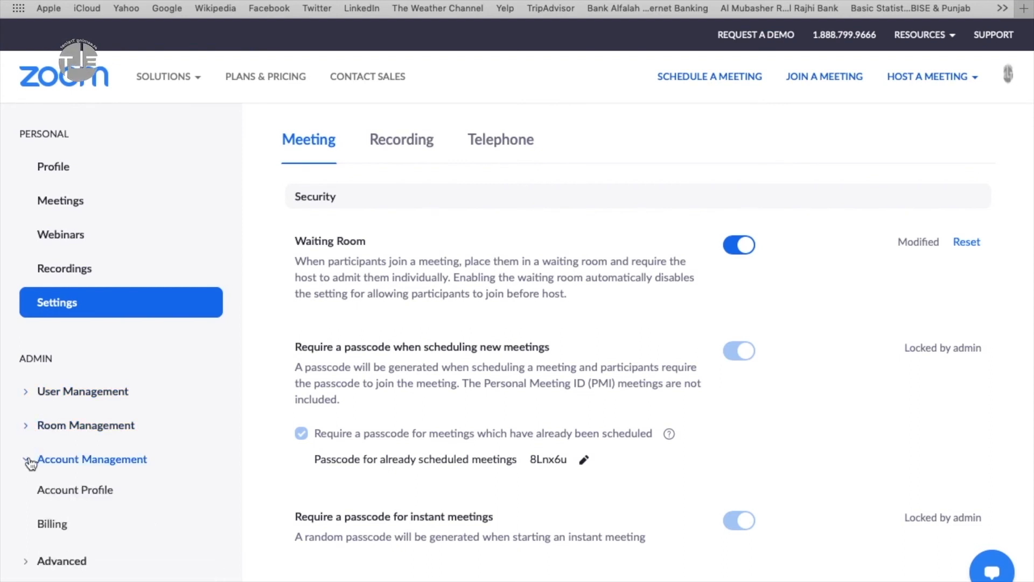
click(29, 464)
click(26, 494)
click(26, 494)
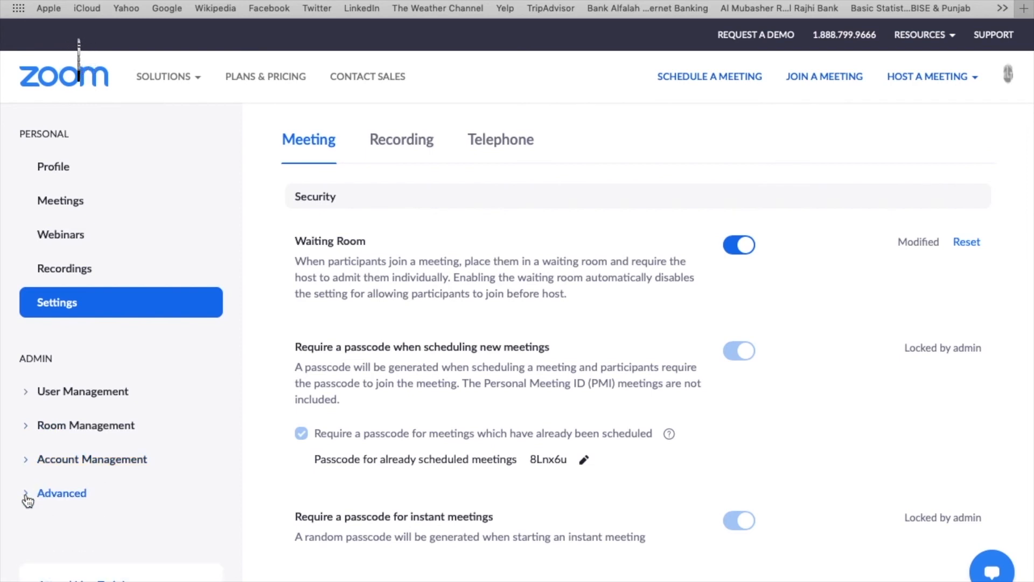
- Open the Users page under User Management and look through its billing contact and payment form
click(28, 395)
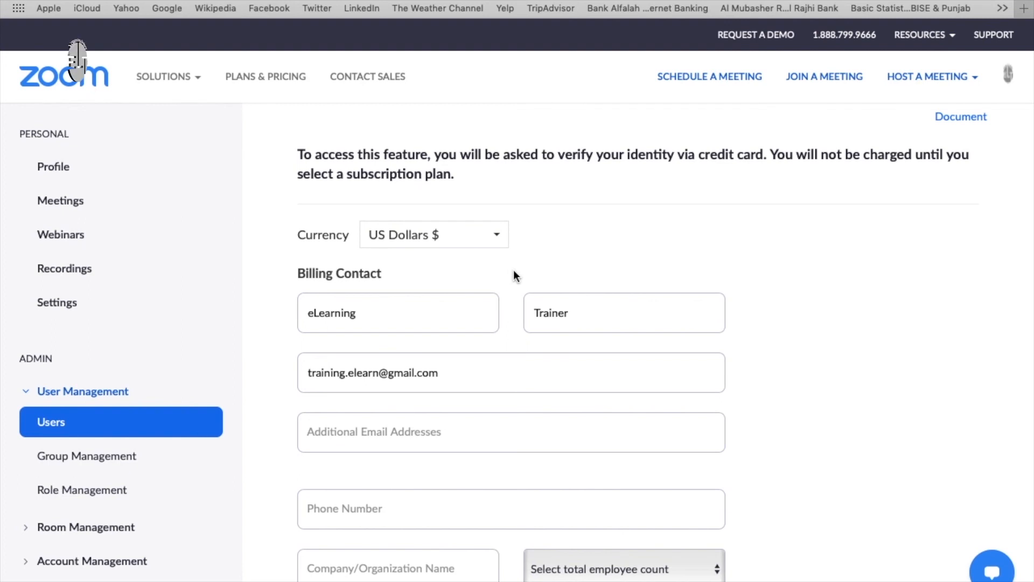
scroll(514, 271, down, 6)
scroll(514, 271, down, 3)
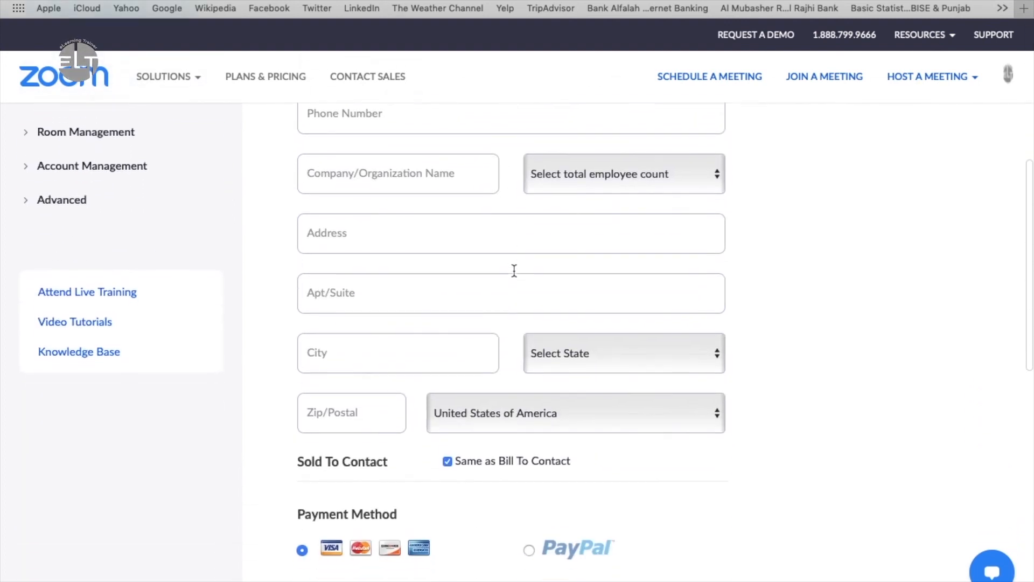
scroll(69, 168, up, 9)
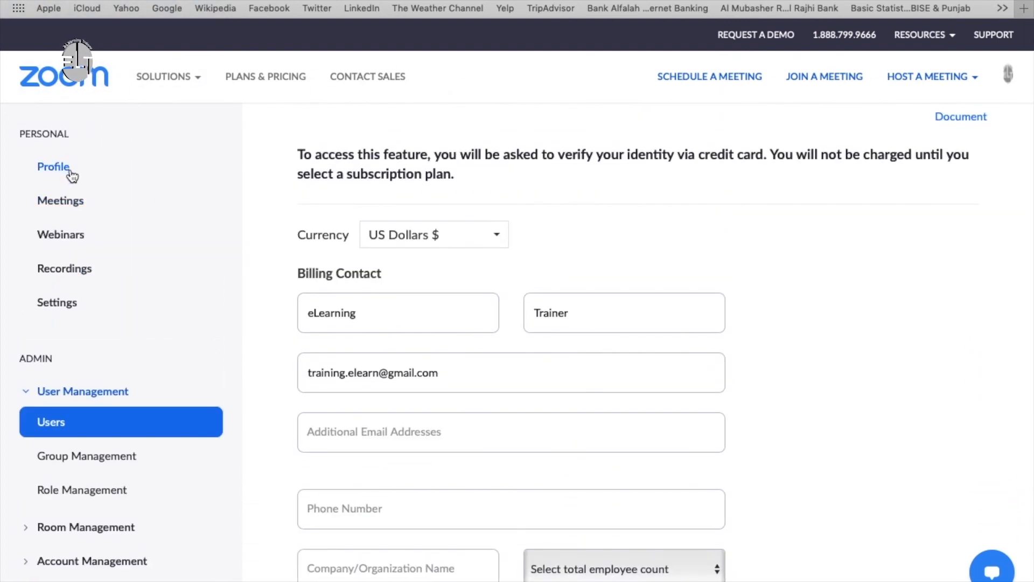
- Visit the profile page and return to the list of upcoming meetings
click(71, 171)
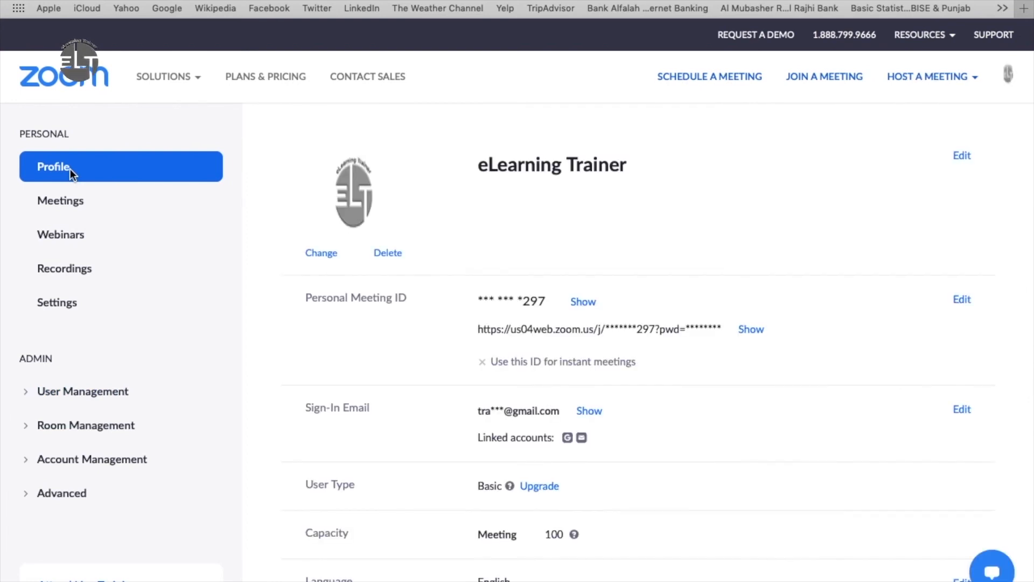
click(70, 205)
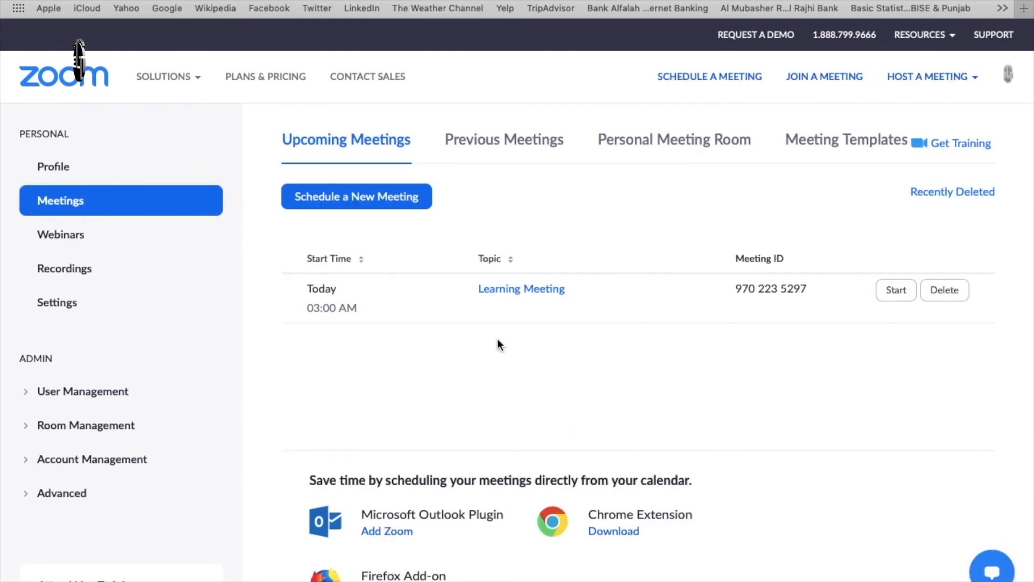